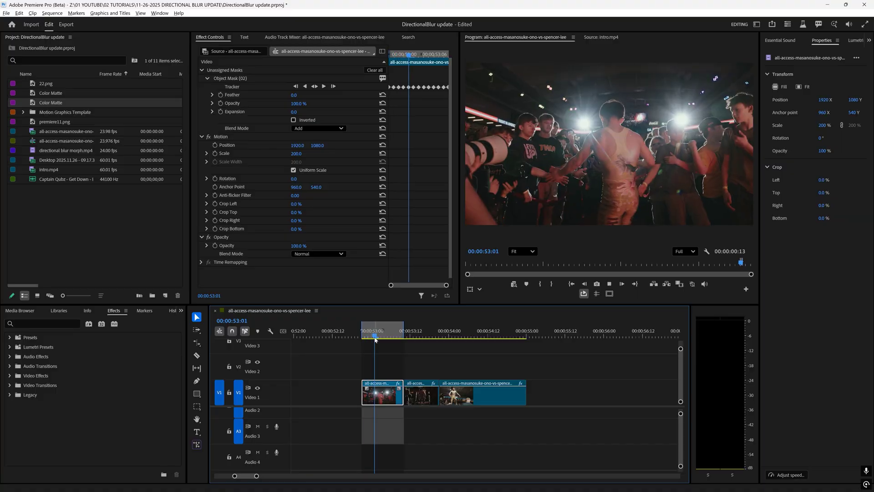
Search the effects for "direc" and apply the Directional Blur video effect to the first clip on Video 1.
{"action": "left_click_drag", "start_coordinate": [375, 339], "coordinate": [388, 339]}
{"action": "left_click", "coordinate": [41, 323]}
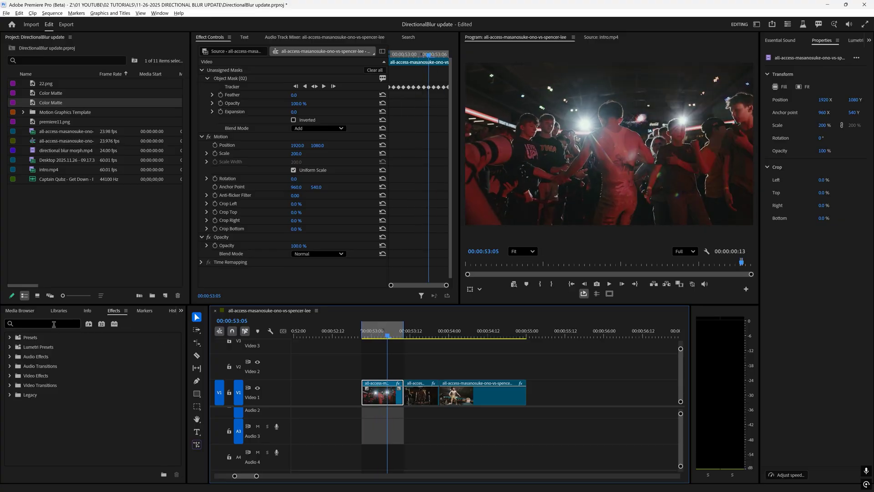
{"action": "type", "text": "direc"}
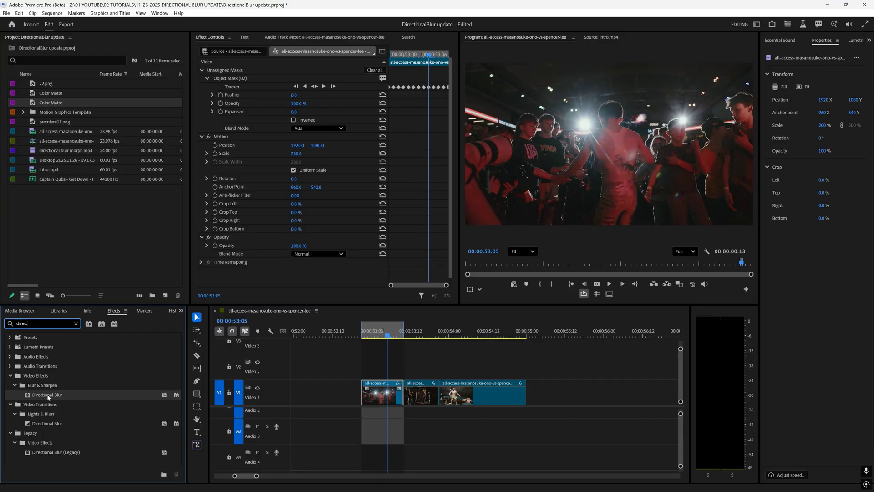
{"action": "left_click_drag", "start_coordinate": [47, 396], "coordinate": [382, 392]}
{"action": "scroll", "coordinate": [249, 236], "scroll_direction": "down", "scroll_amount": 5}
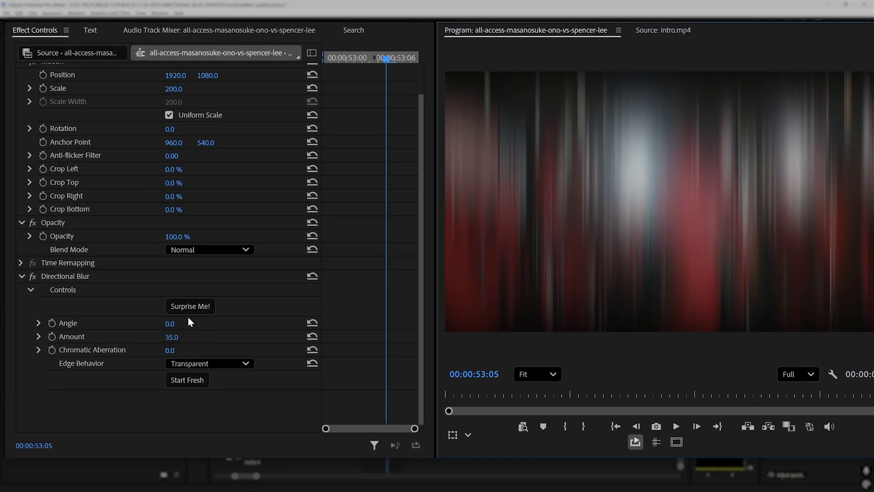
Generate several random Directional Blur looks on the first clip with Surprise Me.
{"action": "left_click", "coordinate": [182, 308]}
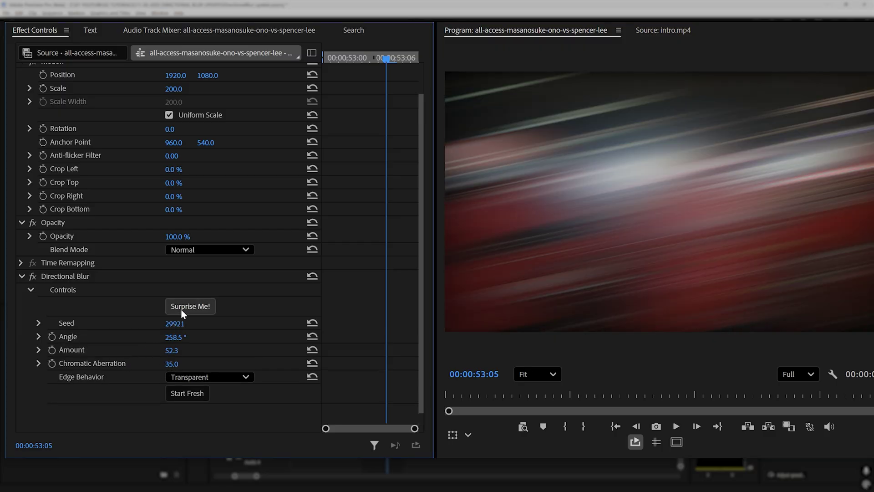
{"action": "left_click", "coordinate": [182, 309]}
{"action": "left_click", "coordinate": [181, 309]}
{"action": "left_click", "coordinate": [181, 309]}
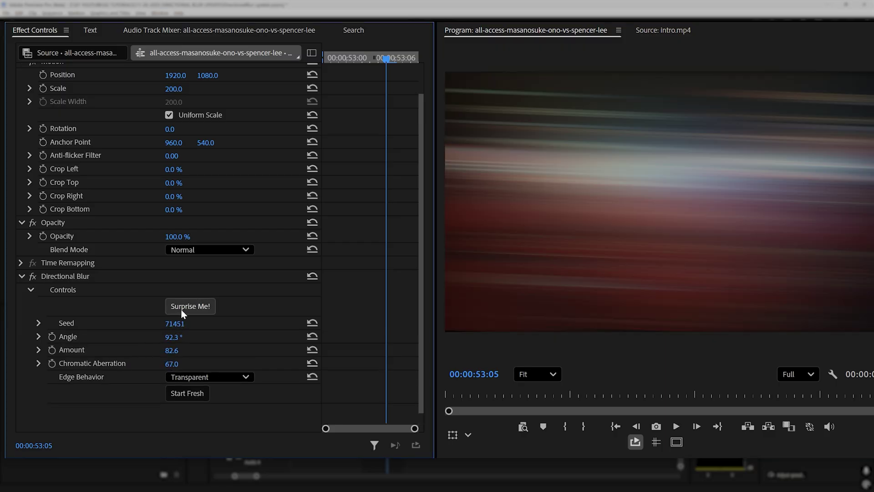
{"action": "left_click", "coordinate": [181, 309]}
{"action": "left_click", "coordinate": [181, 309]}
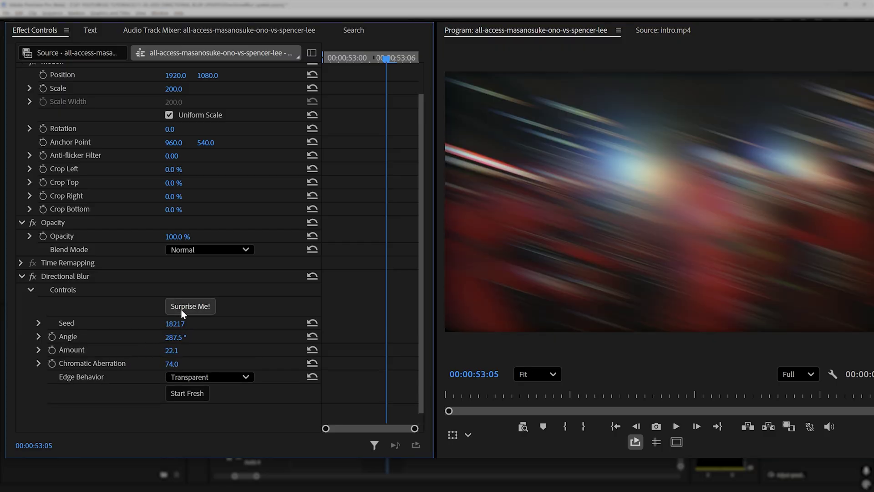
Reset the first clip's Directional Blur controls with Start Fresh and adjust the blur Amount.
{"action": "left_click", "coordinate": [187, 394]}
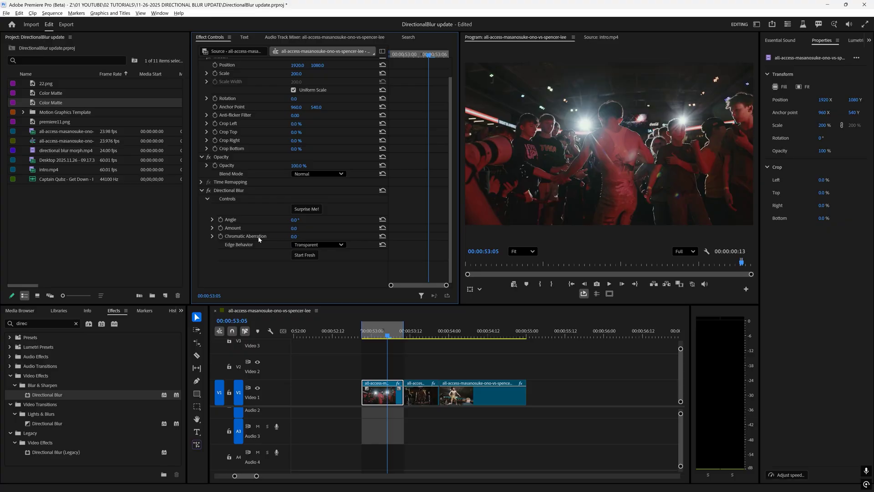
{"action": "mouse_move", "coordinate": [294, 228]}
{"action": "left_mouse_down"}
{"action": "mouse_move", "coordinate": [315, 237]}
{"action": "mouse_move", "coordinate": [299, 237]}
{"action": "left_mouse_up"}
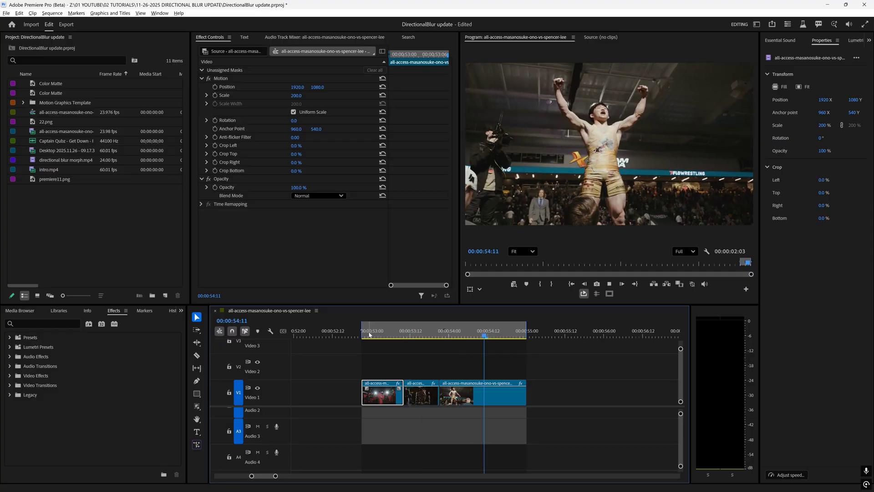
Duplicate the first clip onto Video 2 directly above the original and mark the in and out range around the copy.
{"action": "left_click", "coordinate": [371, 333]}
{"action": "left_click_drag", "start_coordinate": [371, 335], "coordinate": [381, 336]}
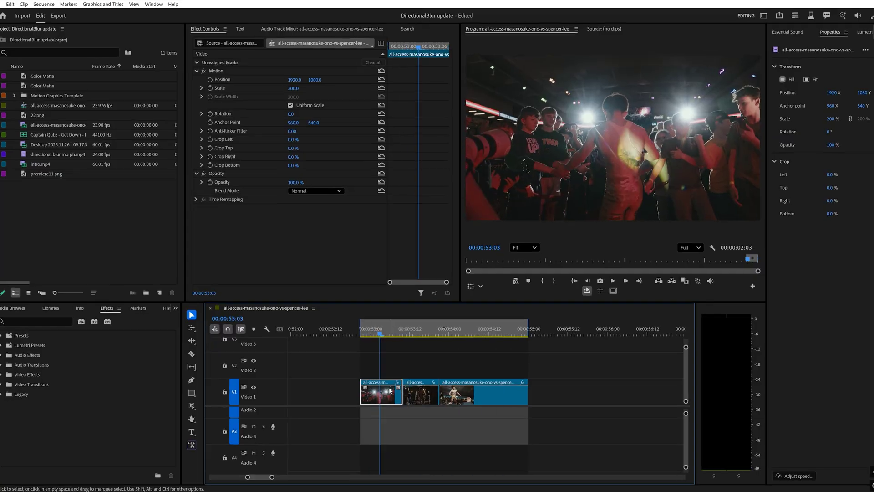
{"action": "left_click_drag", "start_coordinate": [387, 394], "coordinate": [386, 373]}
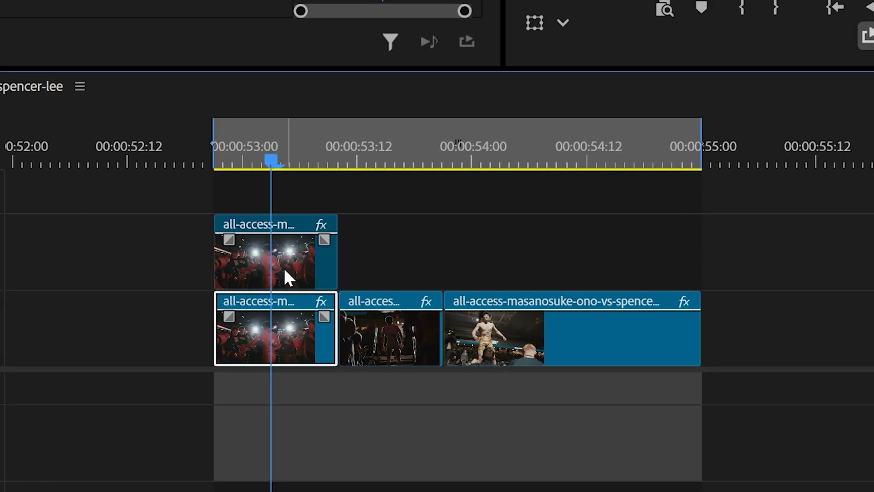
{"action": "left_click", "coordinate": [281, 269]}
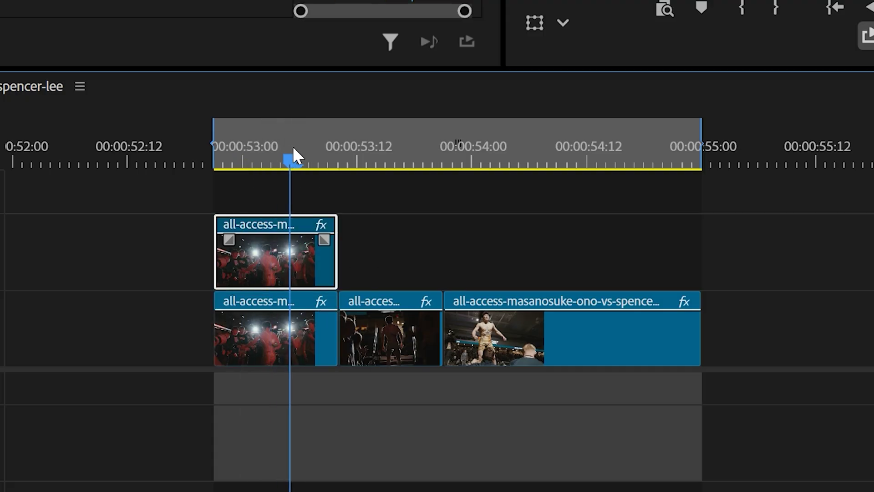
{"action": "key", "text": "slash"}
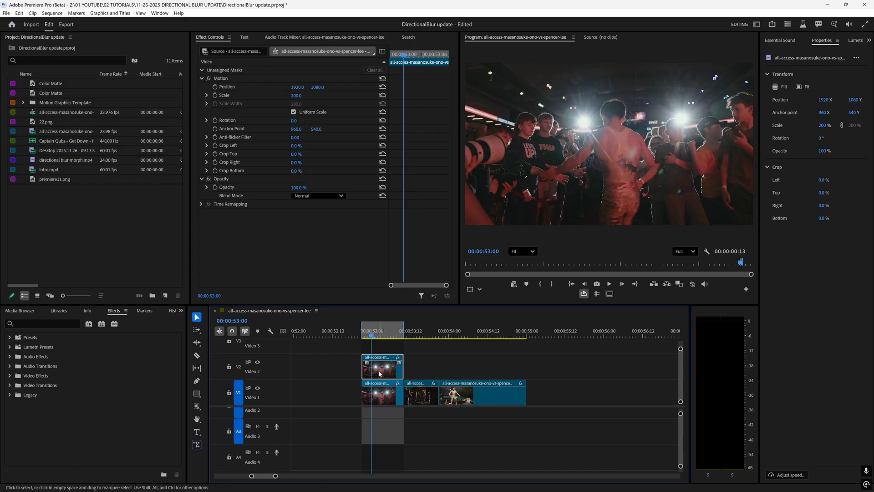
Mask the shirtless man in the Video 2 copy with the Object Mask tool and track the mask forward and backward.
{"action": "left_click", "coordinate": [198, 407]}
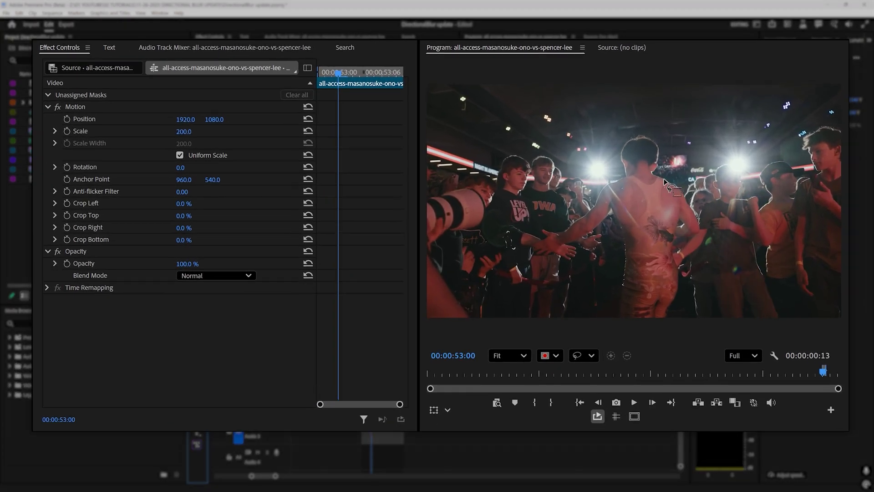
{"action": "left_click", "coordinate": [603, 186]}
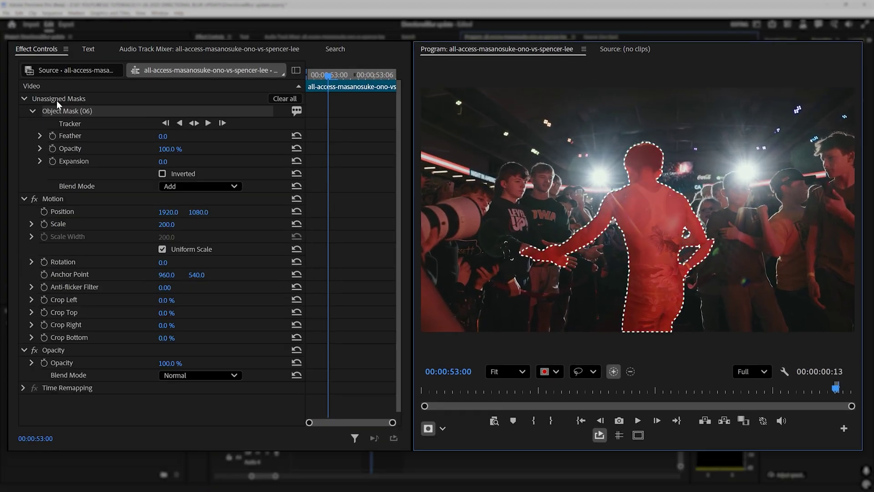
{"action": "left_click", "coordinate": [196, 125]}
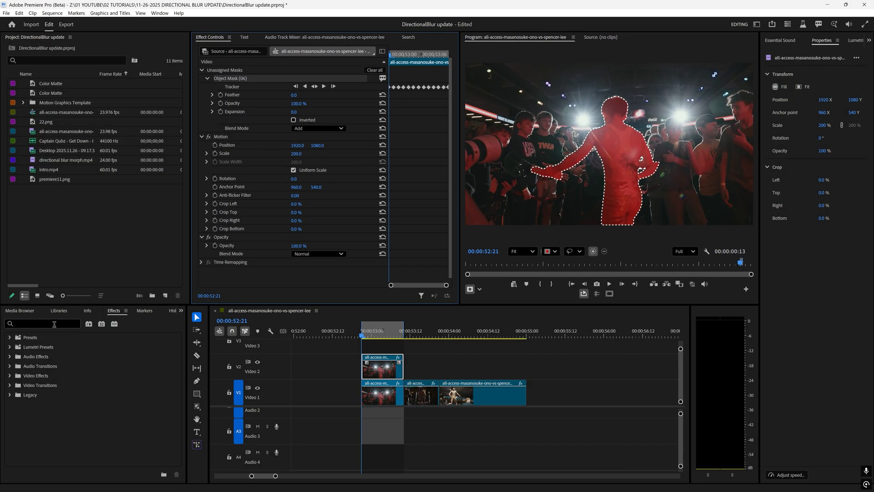
Search the effects for "direction" and apply the Directional Blur video effect to the masked clip on Video 2.
{"action": "left_click", "coordinate": [54, 323]}
{"action": "type", "text": "d"}
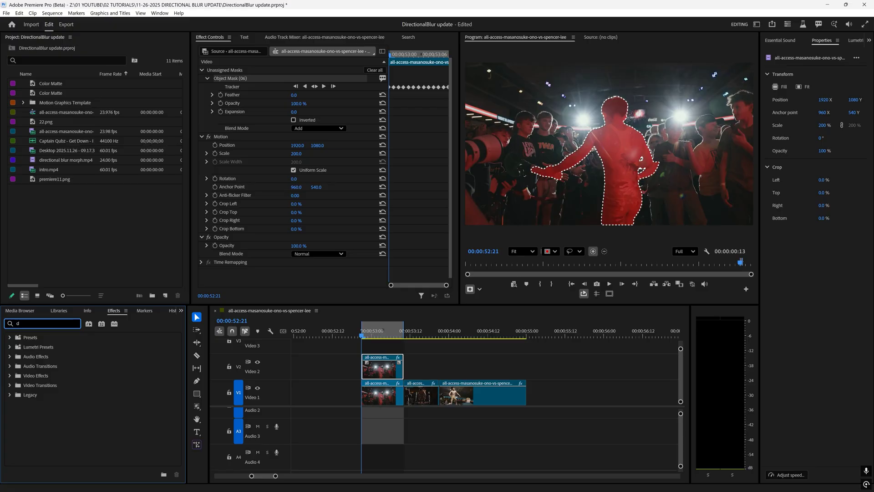
{"action": "type", "text": "irection"}
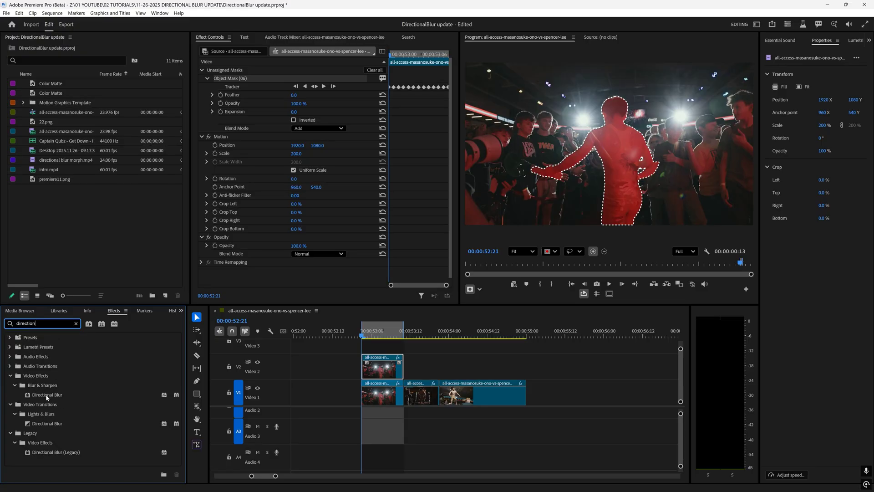
{"action": "left_click_drag", "start_coordinate": [47, 396], "coordinate": [387, 366]}
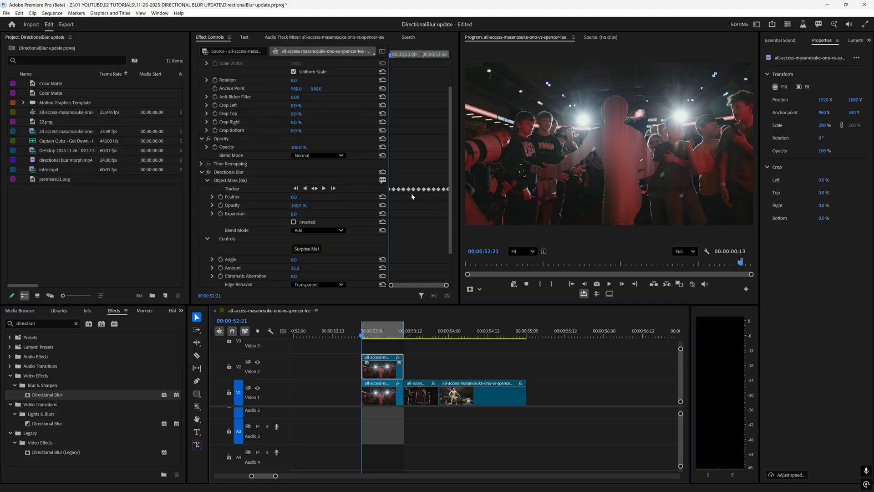
Invert the object mask inside Directional Blur so the blur affects only the background around the man.
{"action": "scroll", "coordinate": [413, 162], "scroll_direction": "down", "scroll_amount": 2}
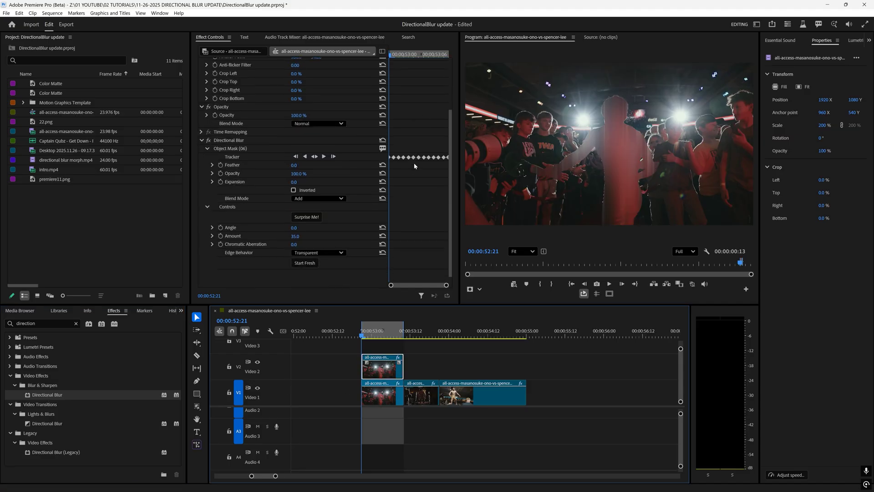
{"action": "left_click", "coordinate": [233, 141]}
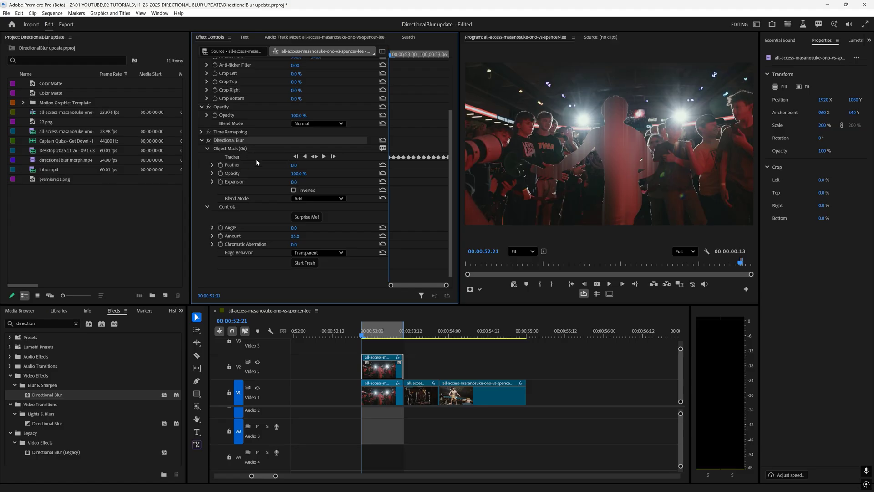
{"action": "left_click", "coordinate": [293, 190]}
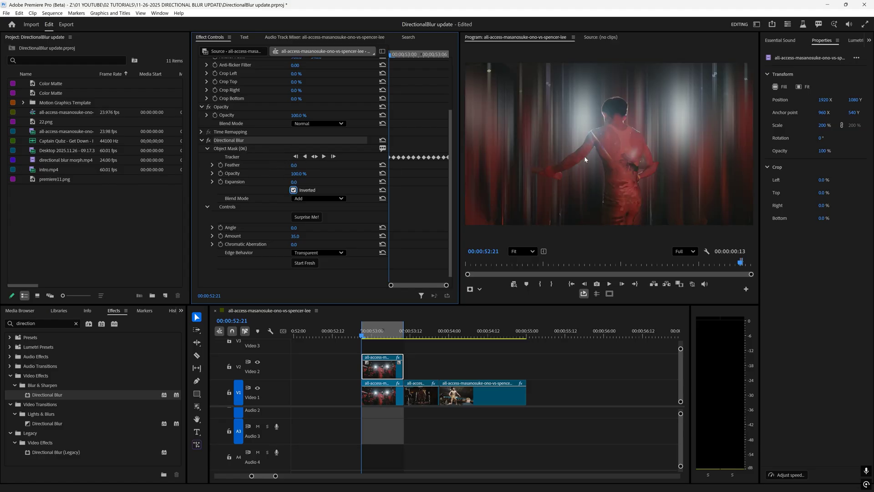
Try several Surprise Me variations of the background's Directional Blur, and reset the controls with Start Fresh.
{"action": "left_click", "coordinate": [308, 219]}
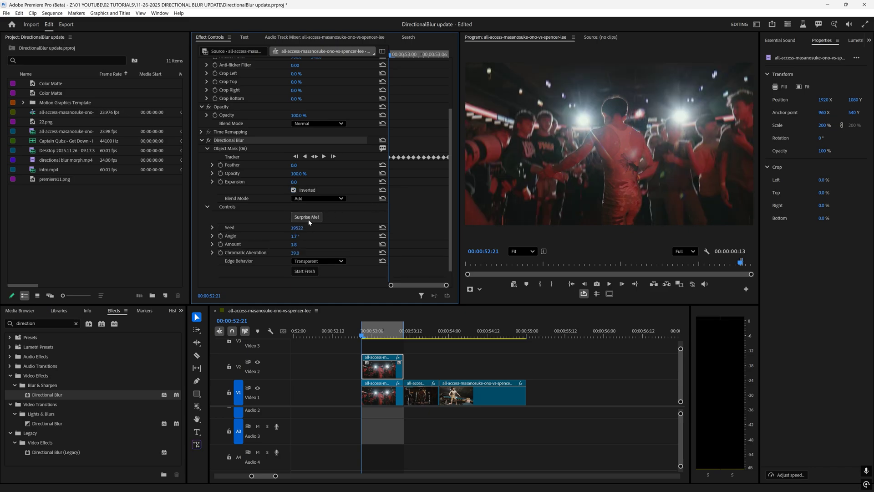
{"action": "left_click", "coordinate": [308, 219]}
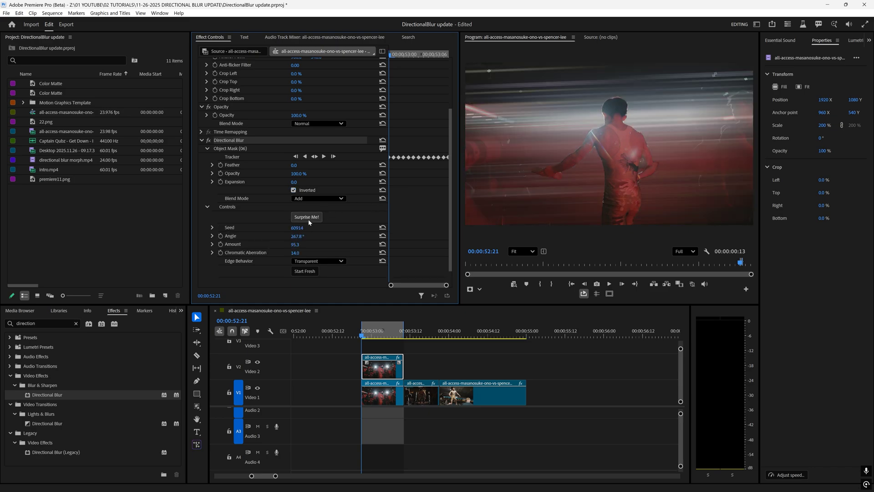
{"action": "left_click", "coordinate": [307, 218]}
{"action": "left_click", "coordinate": [307, 219]}
{"action": "left_click", "coordinate": [305, 220]}
{"action": "left_click", "coordinate": [305, 271]}
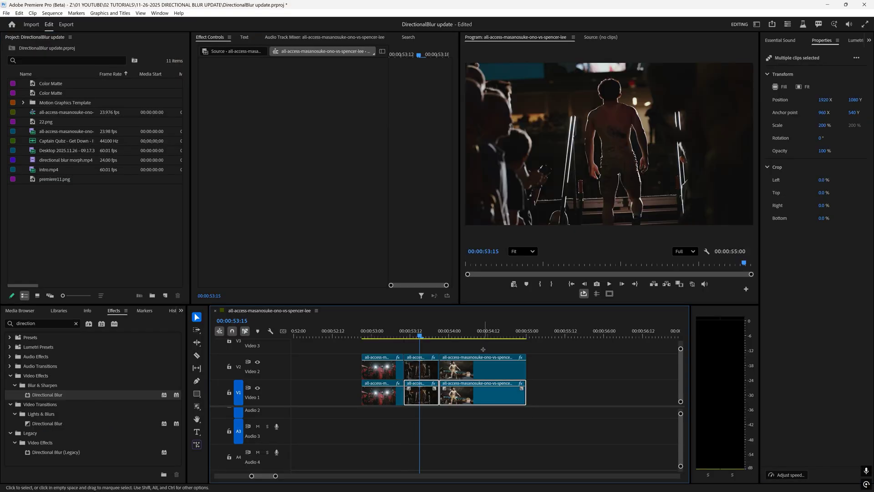
In the second Video 2 clip, mask the man at 00:00:53:16 with the Object Mask tool and track forward and backward.
{"action": "left_click", "coordinate": [421, 368]}
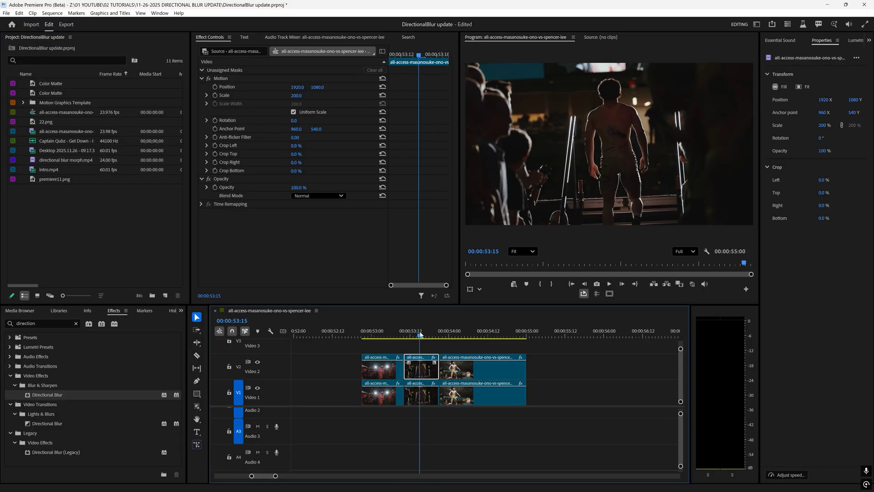
{"action": "key", "text": "Right"}
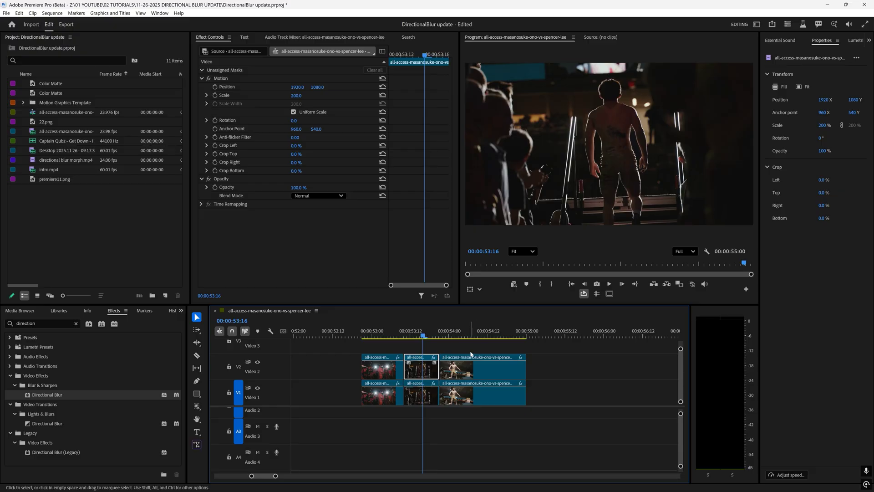
{"action": "left_click", "coordinate": [197, 406]}
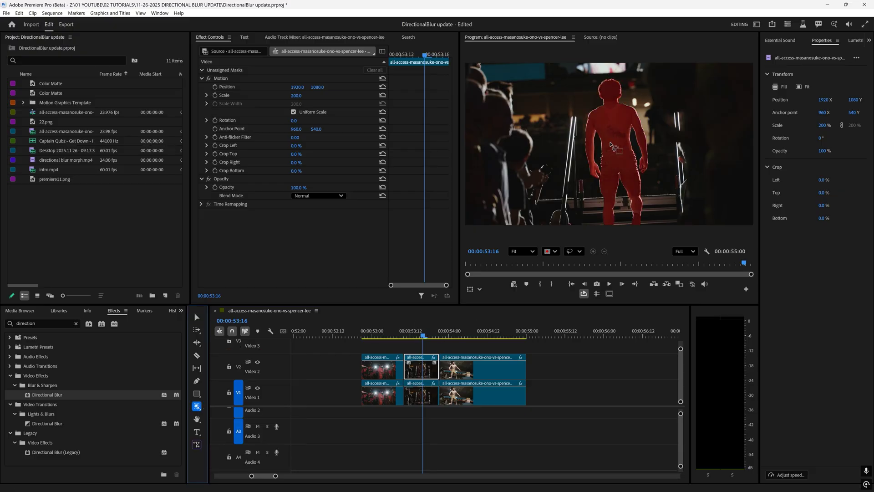
{"action": "left_click", "coordinate": [611, 146]}
{"action": "left_click", "coordinate": [315, 86]}
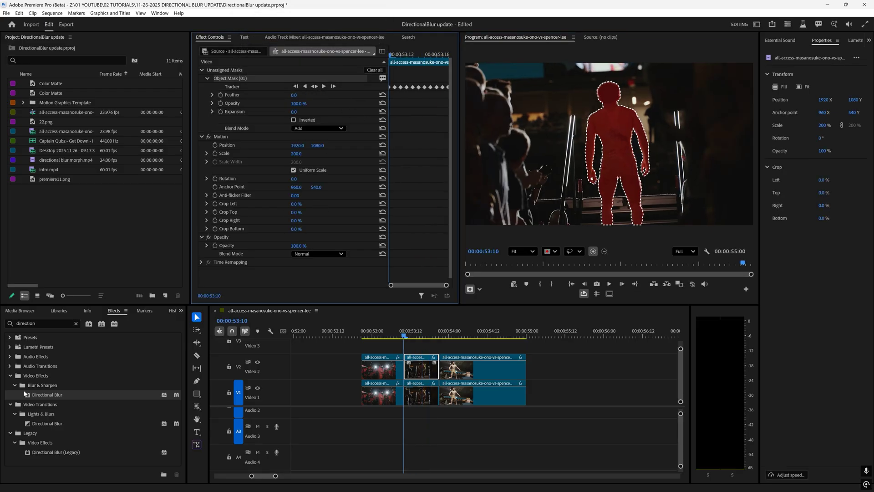
Apply the Directional Blur video effect to the masked second clip on Video 2 and select the effect to hide the mask overlay.
{"action": "left_click_drag", "start_coordinate": [25, 394], "coordinate": [417, 365]}
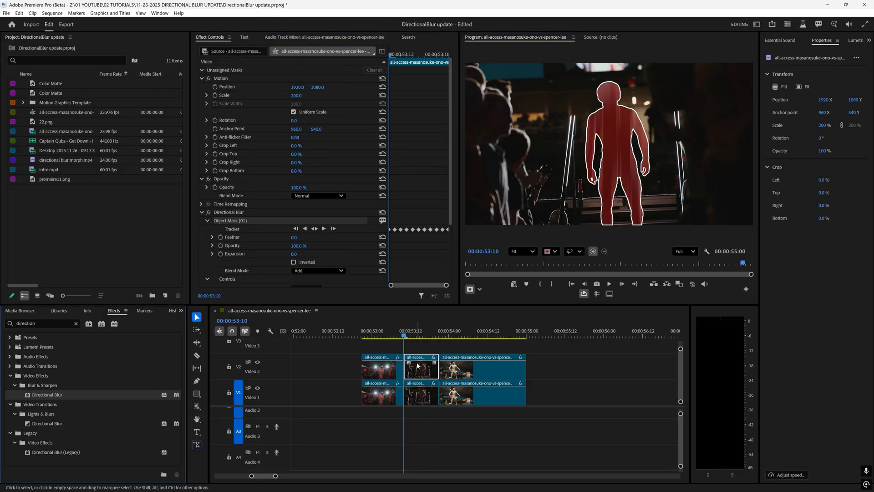
{"action": "scroll", "coordinate": [341, 238], "scroll_direction": "down", "scroll_amount": 3}
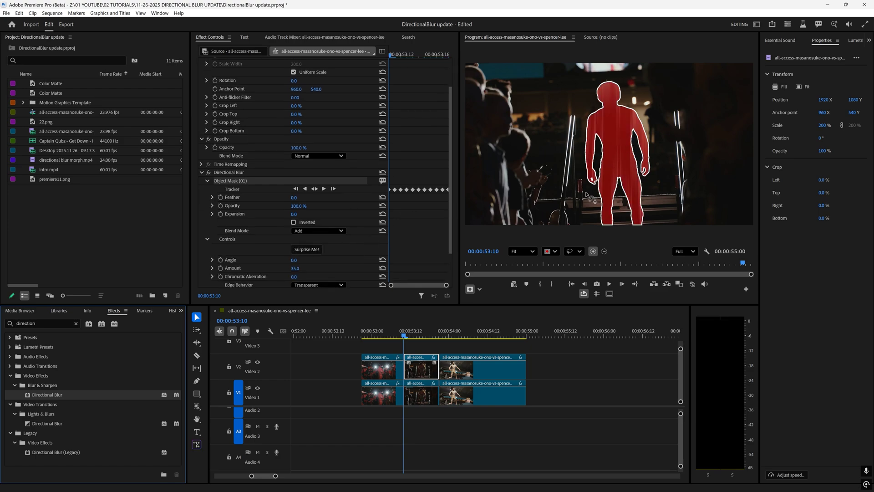
{"action": "left_click", "coordinate": [429, 206]}
{"action": "left_click", "coordinate": [262, 173]}
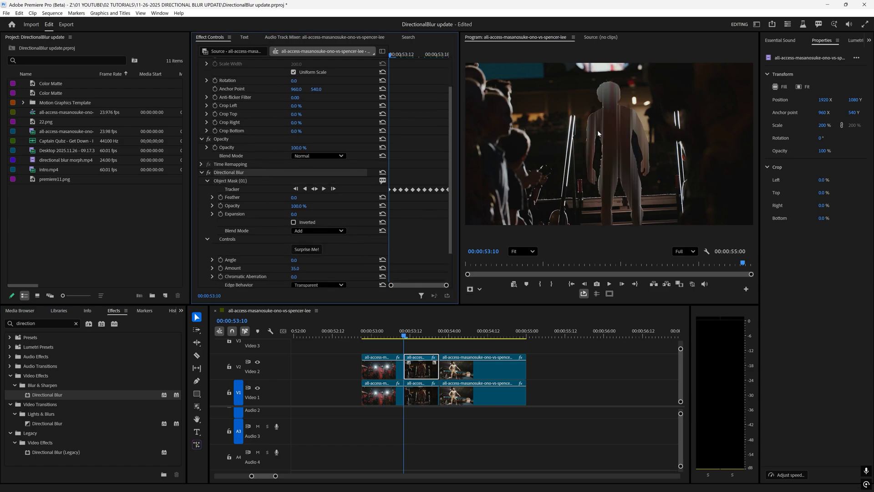
Try two Surprise Me variations of Directional Blur on the masked man in the second clip.
{"action": "left_click", "coordinate": [305, 250]}
{"action": "scroll", "coordinate": [313, 249], "scroll_direction": "down", "scroll_amount": 3}
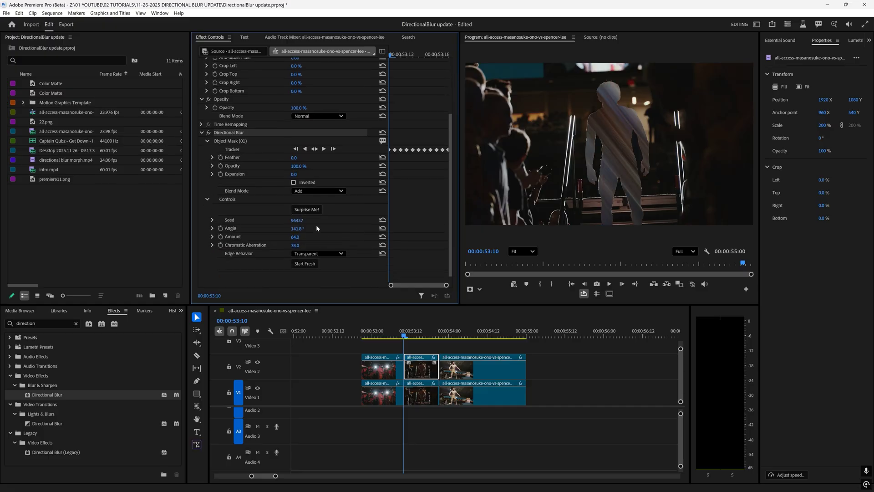
{"action": "left_click", "coordinate": [307, 211]}
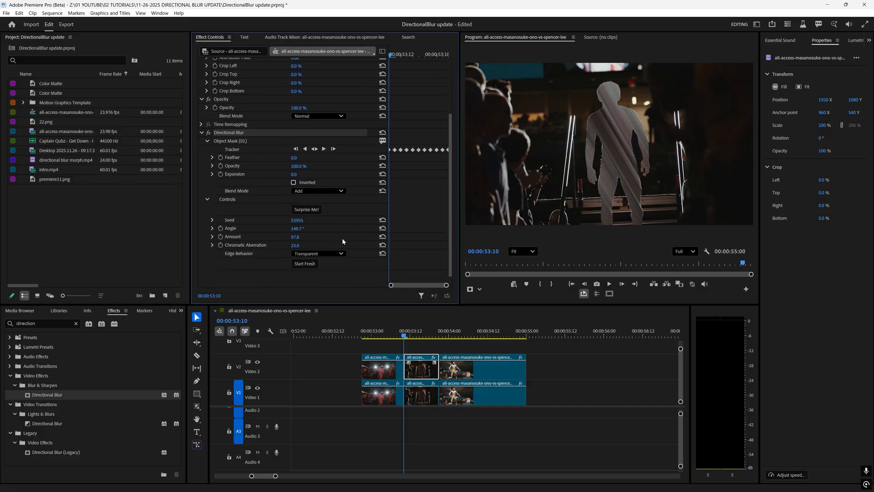
Reset the second clip's Directional Blur with Start Fresh, setting Angle to 4.0°, Amount to 2.9 and Chromatic Aberration to 100.
{"action": "left_click", "coordinate": [302, 263]}
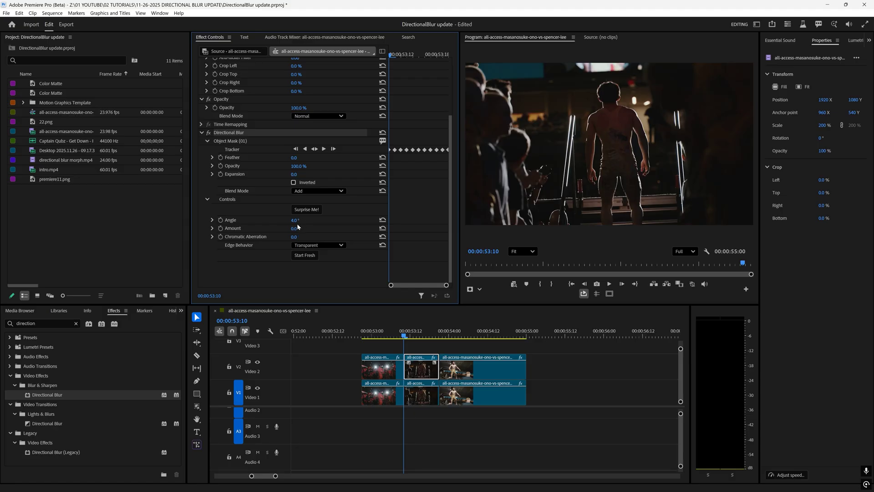
{"action": "left_click_drag", "start_coordinate": [294, 229], "coordinate": [289, 228]}
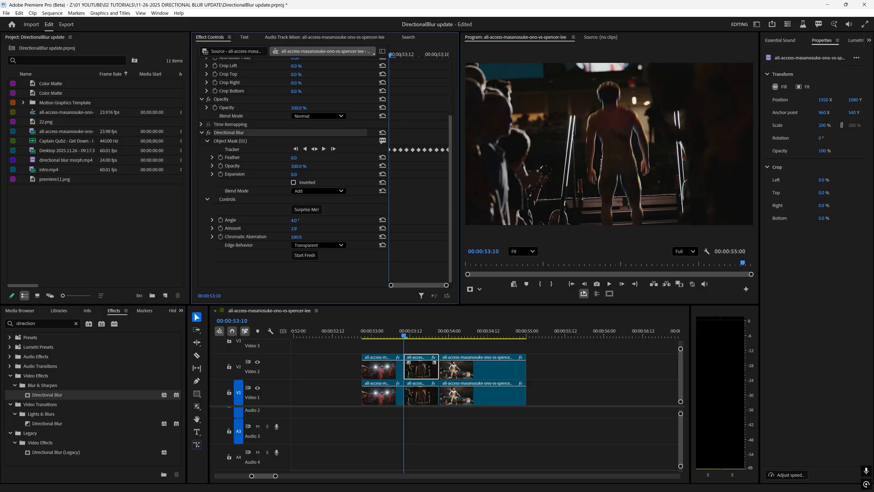
Try feathering the object mask on the second clip's Directional Blur at 00:00:53:14.
{"action": "left_click", "coordinate": [423, 334]}
{"action": "left_click_drag", "start_coordinate": [423, 332], "coordinate": [416, 330]}
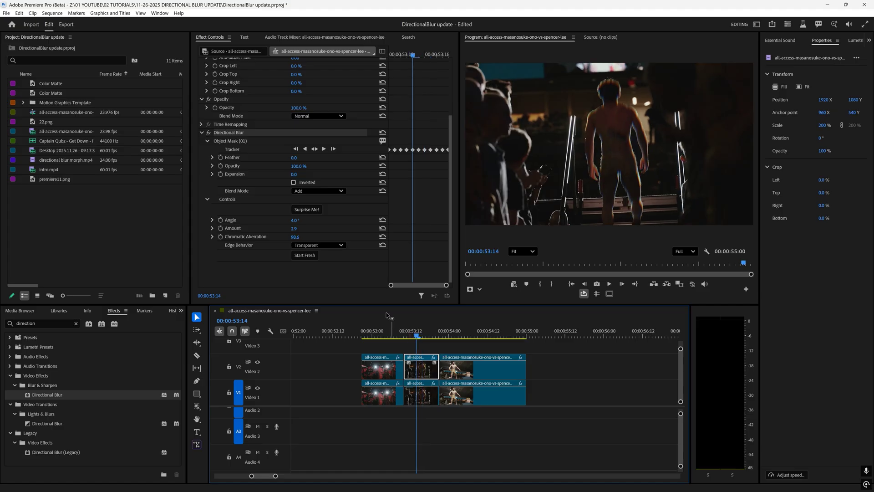
{"action": "left_click_drag", "start_coordinate": [293, 158], "coordinate": [339, 158]}
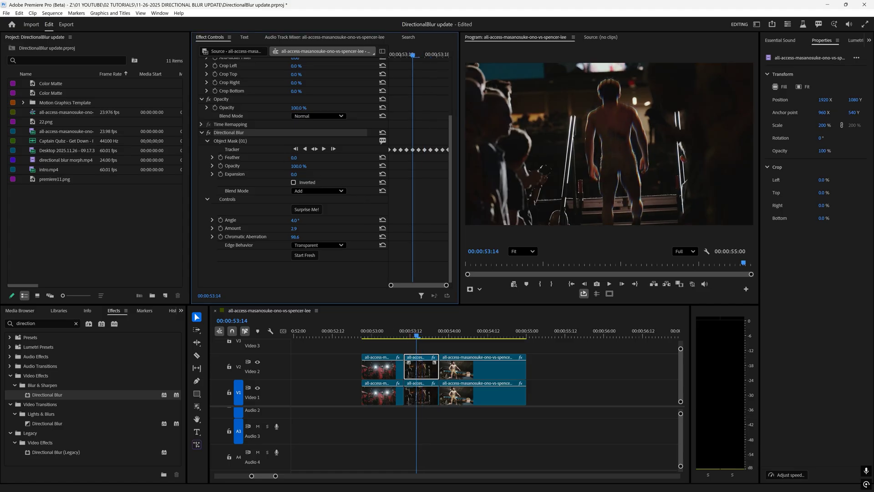
{"action": "mouse_move", "coordinate": [297, 158]}
{"action": "left_mouse_down"}
{"action": "mouse_move", "coordinate": [354, 157]}
{"action": "mouse_move", "coordinate": [308, 158]}
{"action": "mouse_move", "coordinate": [282, 174]}
{"action": "mouse_move", "coordinate": [262, 174]}
{"action": "mouse_move", "coordinate": [294, 175]}
{"action": "left_mouse_up"}
In the third Video 2 clip, mask the celebrating wrestler at 00:00:54:12 with the Object Mask tool and check the mask at 00:00:53:23.
{"action": "left_click_drag", "start_coordinate": [416, 335], "coordinate": [487, 334]}
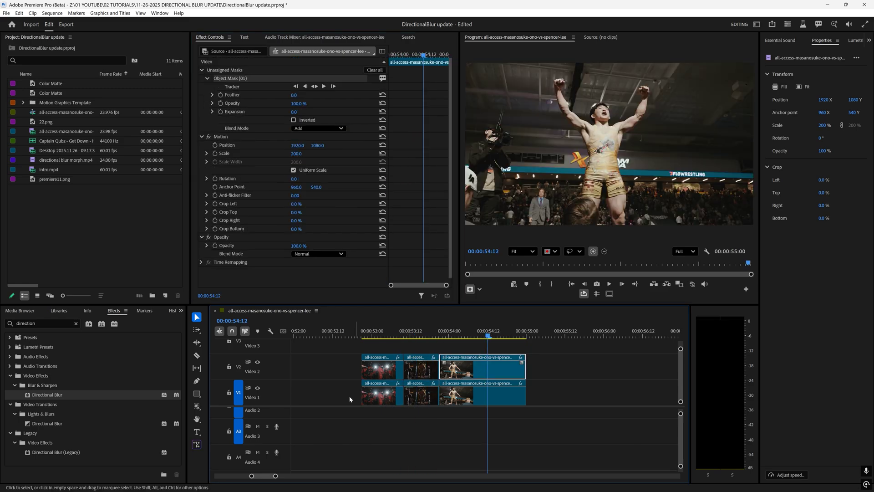
{"action": "left_click", "coordinate": [197, 406]}
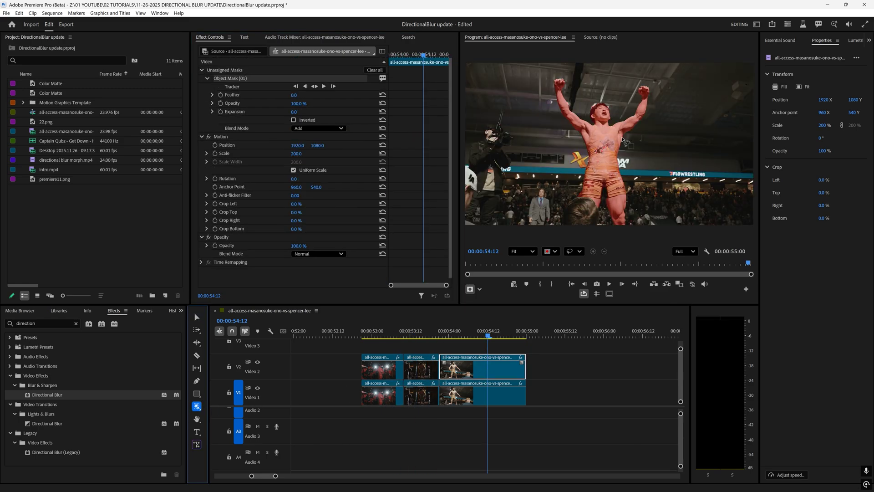
{"action": "left_click", "coordinate": [608, 135]}
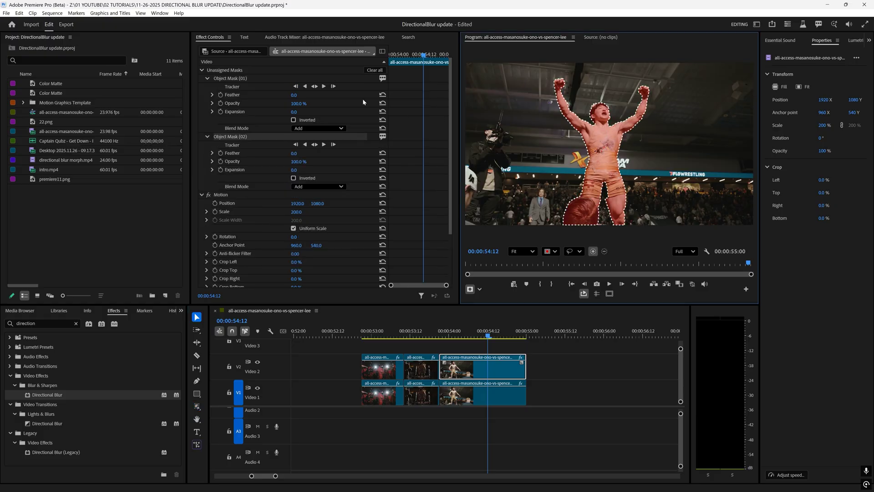
{"action": "left_click", "coordinate": [405, 53]}
{"action": "left_click_drag", "start_coordinate": [407, 50], "coordinate": [395, 50]}
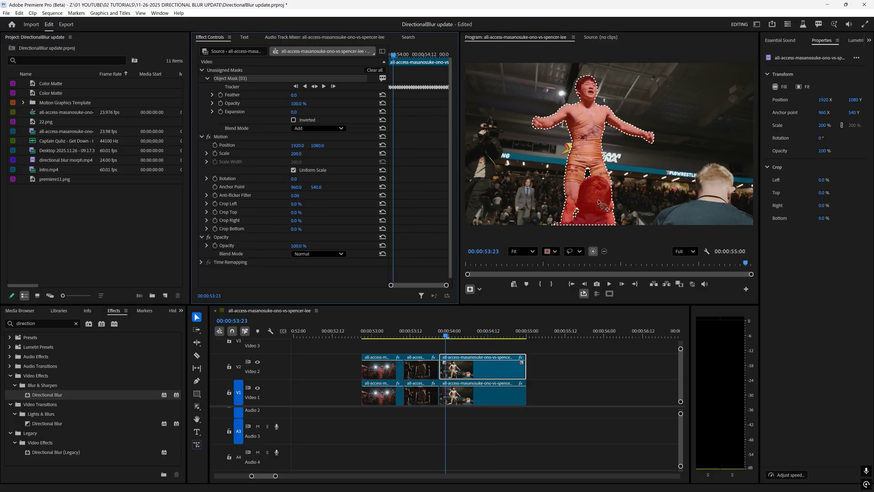
Subtract the foreground spectator's head from the wrestler's mask at 00:00:53:23 and track the mask forward and backward.
{"action": "left_click", "coordinate": [604, 250]}
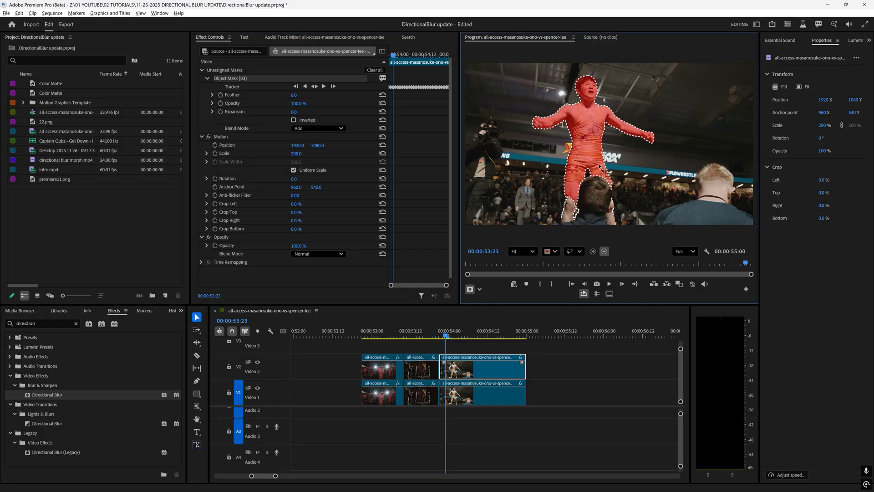
{"action": "left_click", "coordinate": [593, 251]}
{"action": "left_click", "coordinate": [316, 87]}
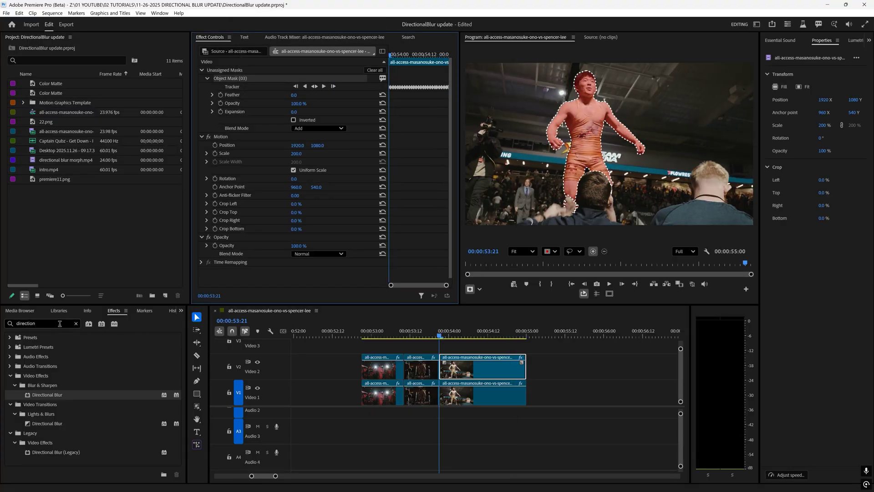
Apply the Directional Blur video effect to the third clip on Video 2 and invert its object mask.
{"action": "left_click_drag", "start_coordinate": [47, 394], "coordinate": [460, 366]}
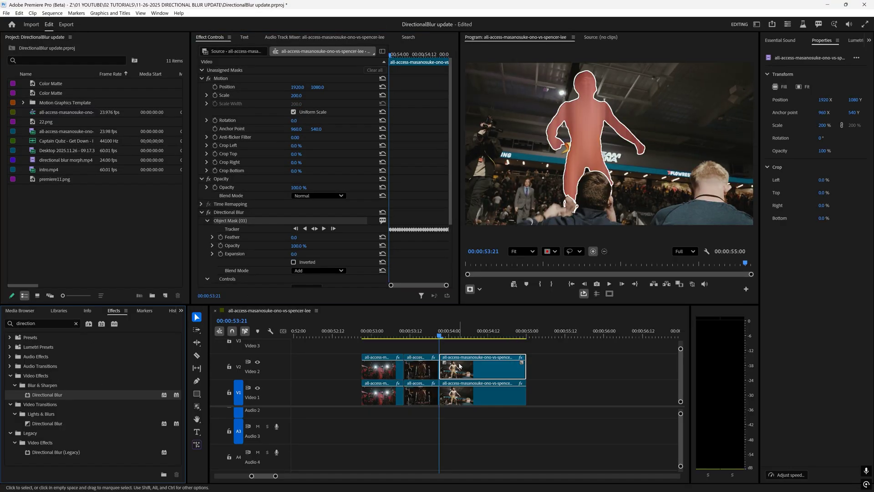
{"action": "left_click_drag", "start_coordinate": [448, 330], "coordinate": [468, 332]}
{"action": "scroll", "coordinate": [318, 244], "scroll_direction": "down", "scroll_amount": 3}
{"action": "left_click", "coordinate": [293, 238]}
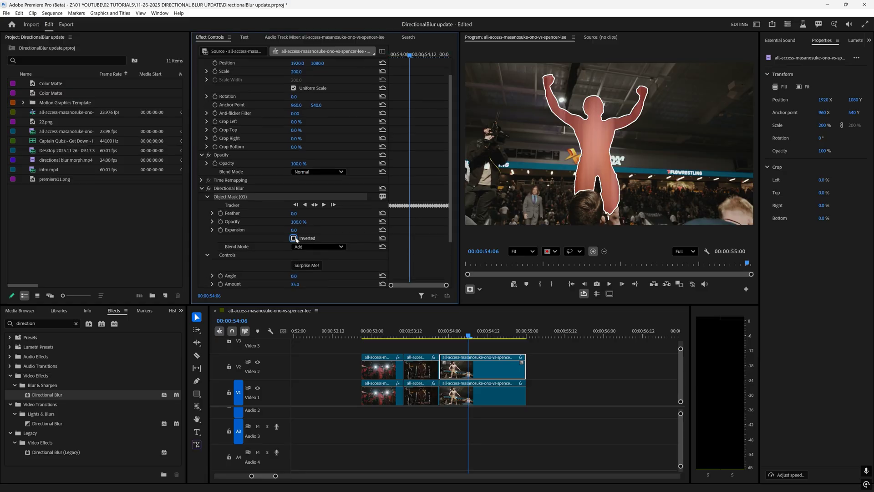
Set the third clip's Directional Blur to Angle 1.9°, Amount 3.1 and Chromatic Aberration 93.0.
{"action": "scroll", "coordinate": [363, 229], "scroll_direction": "down", "scroll_amount": 2}
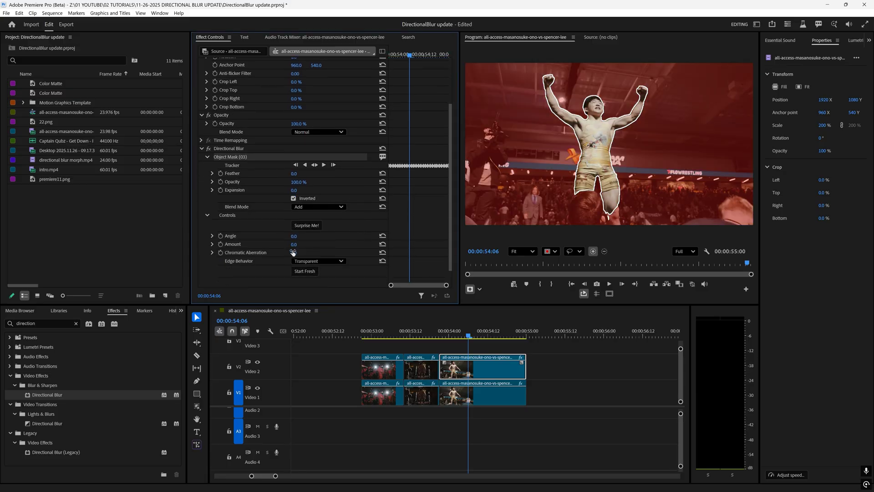
{"action": "left_click_drag", "start_coordinate": [294, 244], "coordinate": [325, 240]}
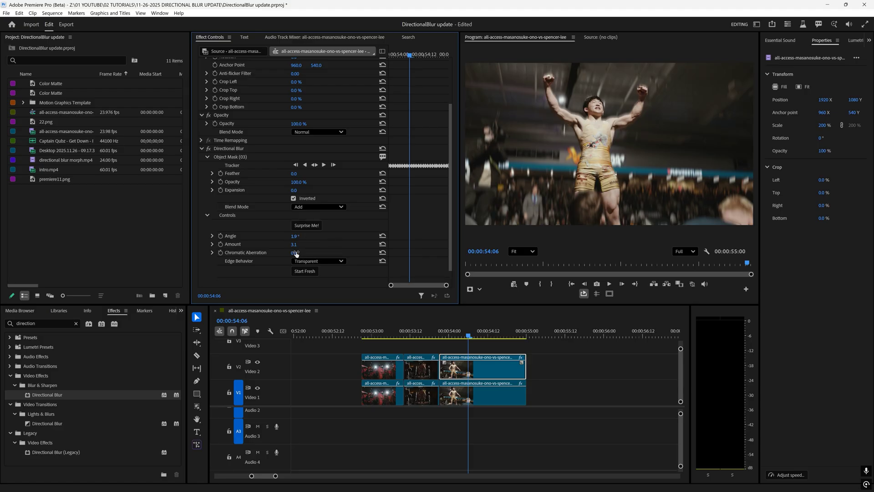
{"action": "left_click_drag", "start_coordinate": [295, 253], "coordinate": [328, 252]}
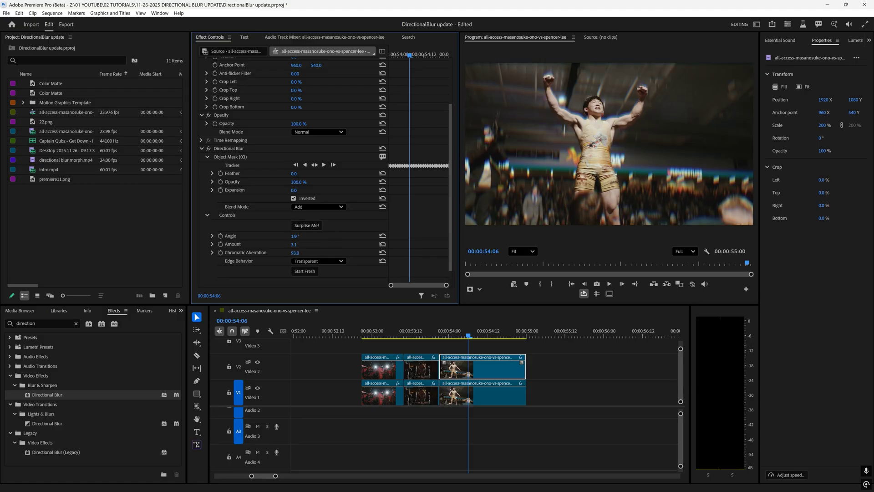
Mark in and out points around all three clips and play the range back in the maximized Program monitor.
{"action": "key", "text": "x"}
{"action": "left_click_drag", "start_coordinate": [440, 331], "coordinate": [363, 333]}
{"action": "left_click", "coordinate": [367, 334]}
{"action": "key", "text": "space"}
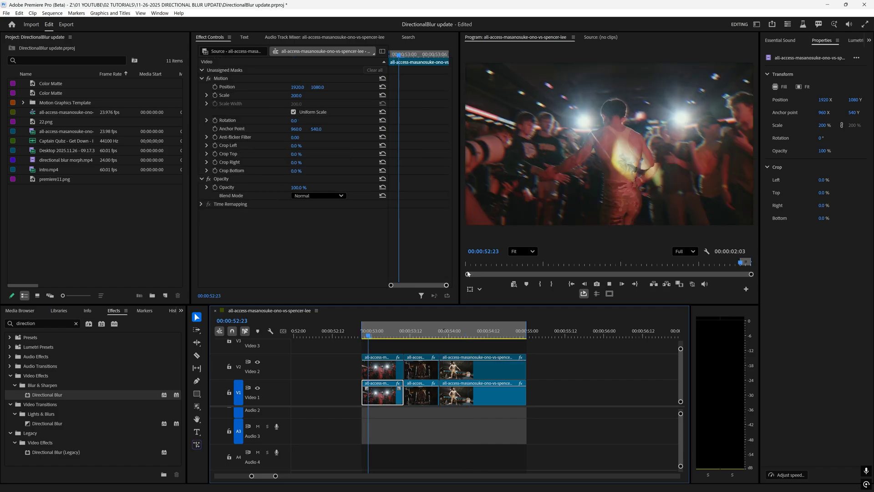
{"action": "key", "text": "grave"}
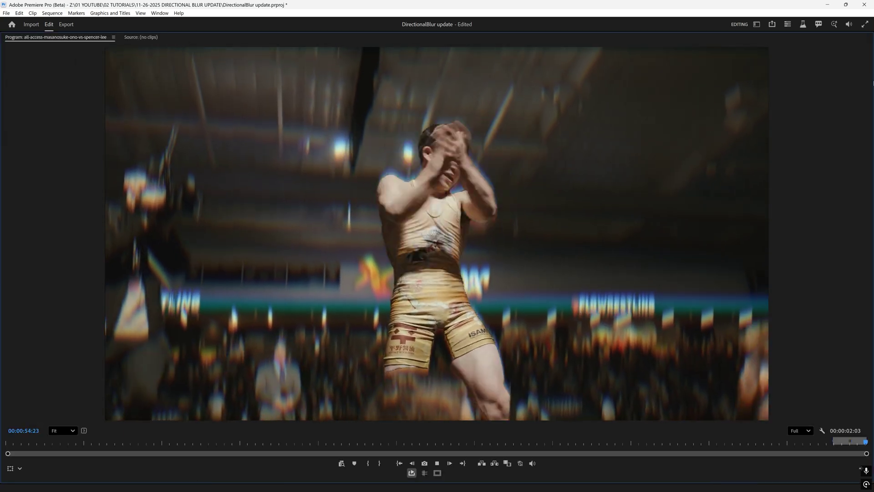
{"action": "key", "text": "grave"}
{"action": "key", "text": "space"}
{"action": "key", "text": "grave"}
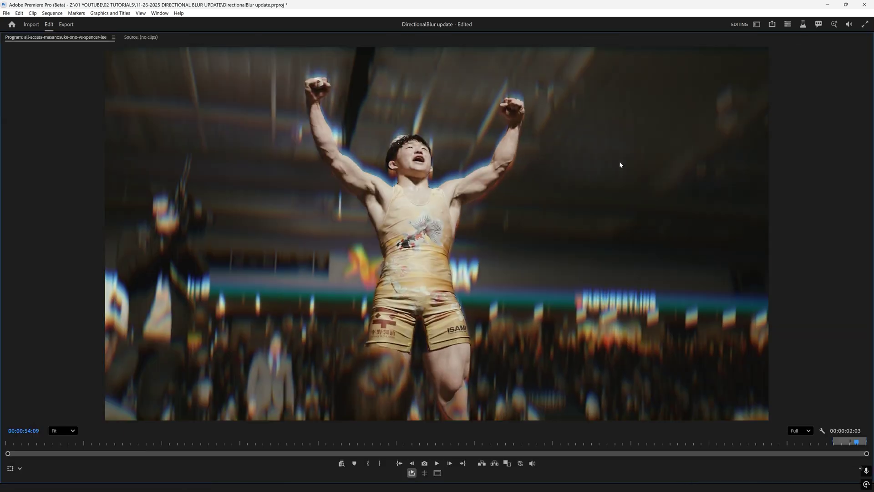
{"action": "key", "text": "grave"}
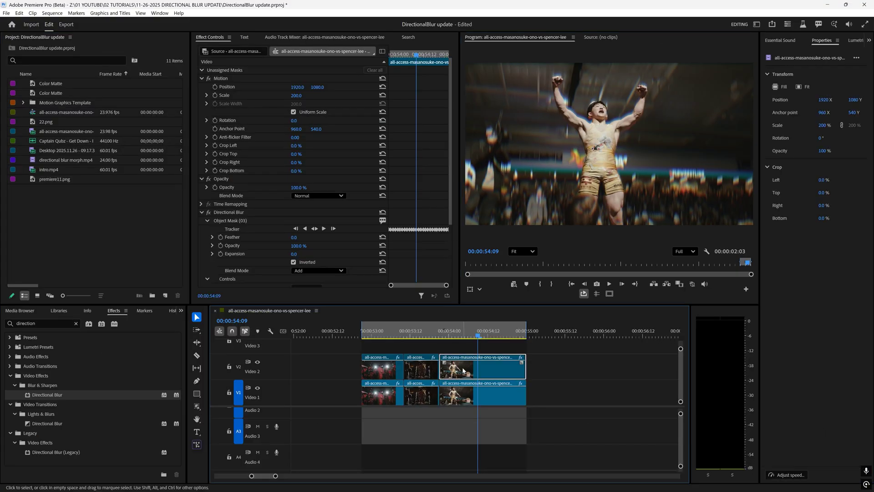
Reduce the third clip's Directional Blur Amount to 1.5.
{"action": "scroll", "coordinate": [390, 235], "scroll_direction": "down", "scroll_amount": 5}
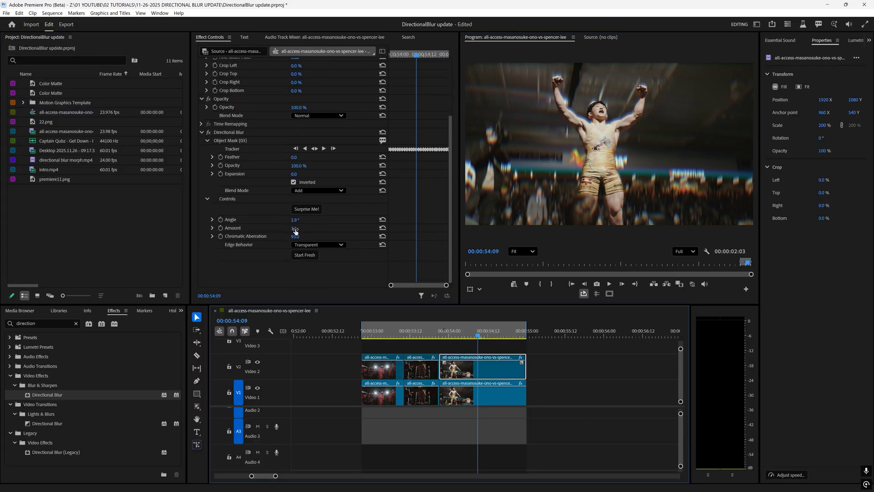
{"action": "left_click_drag", "start_coordinate": [294, 228], "coordinate": [292, 228]}
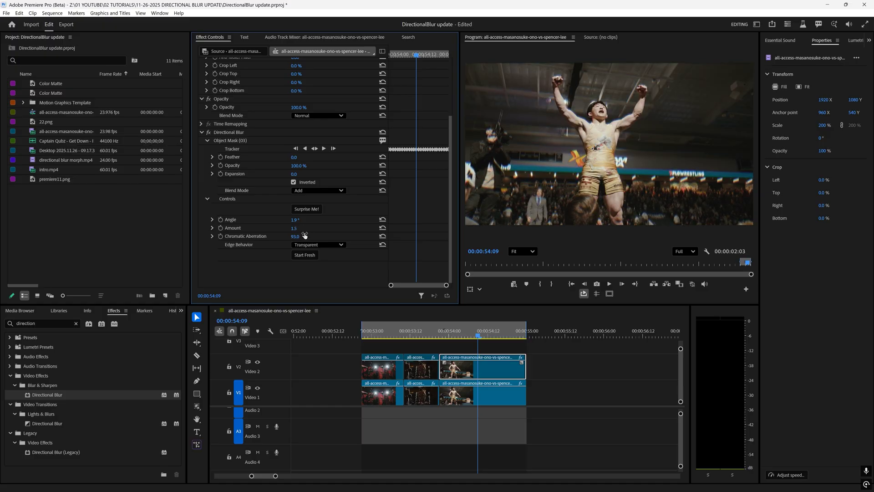